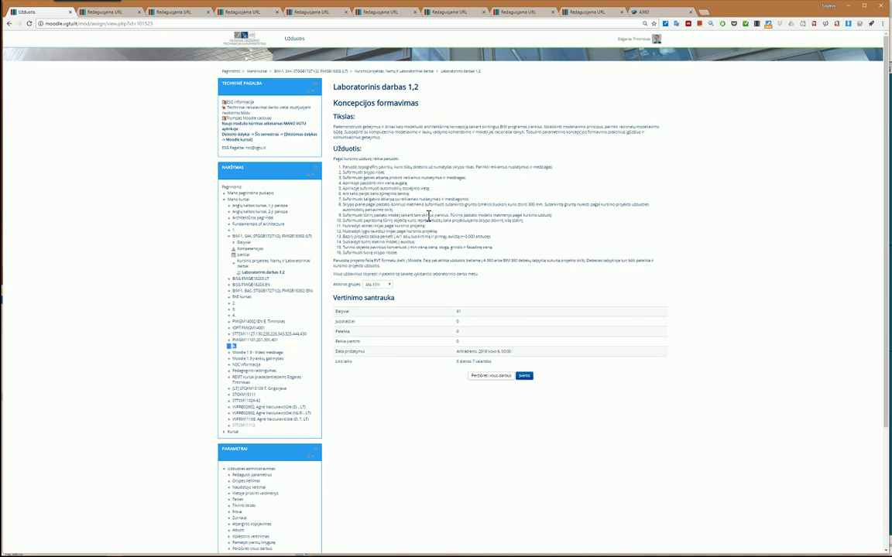
Highlight step 8, the building pad task, on the Moodle assignment page
{"action": "triple_click", "coordinate": [370, 210]}
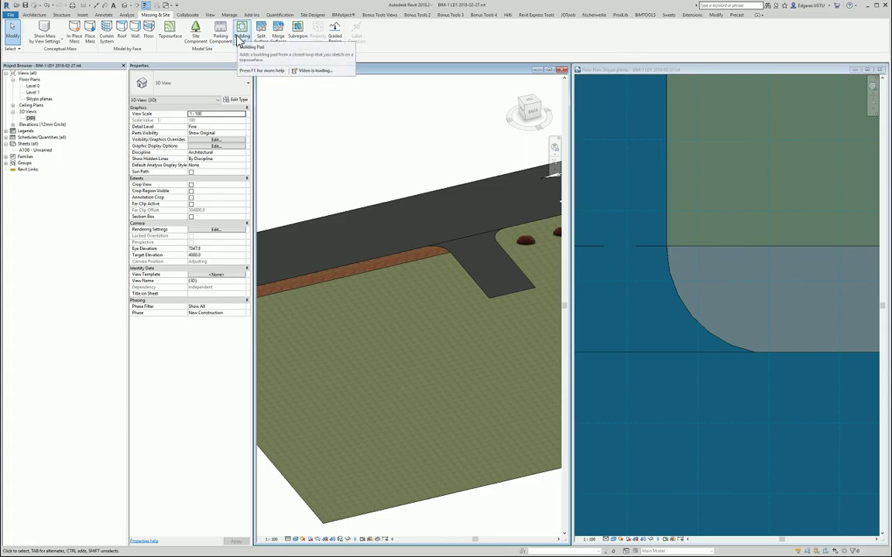
{"action": "mouse_move", "coordinate": [241, 34]}
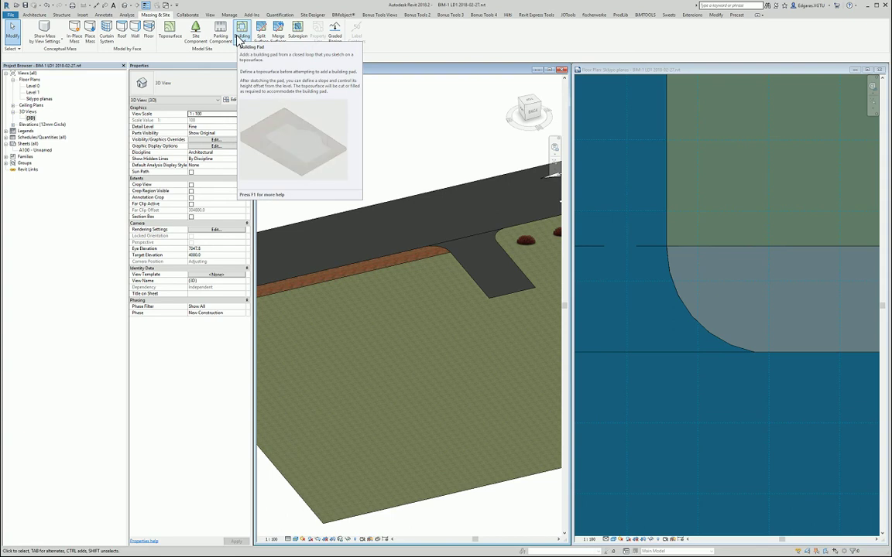
Zoom out the site views, clear the topography selection, and begin a Building Pad sketch
{"action": "scroll", "coordinate": [388, 180], "scroll_direction": "down", "scroll_amount": 2}
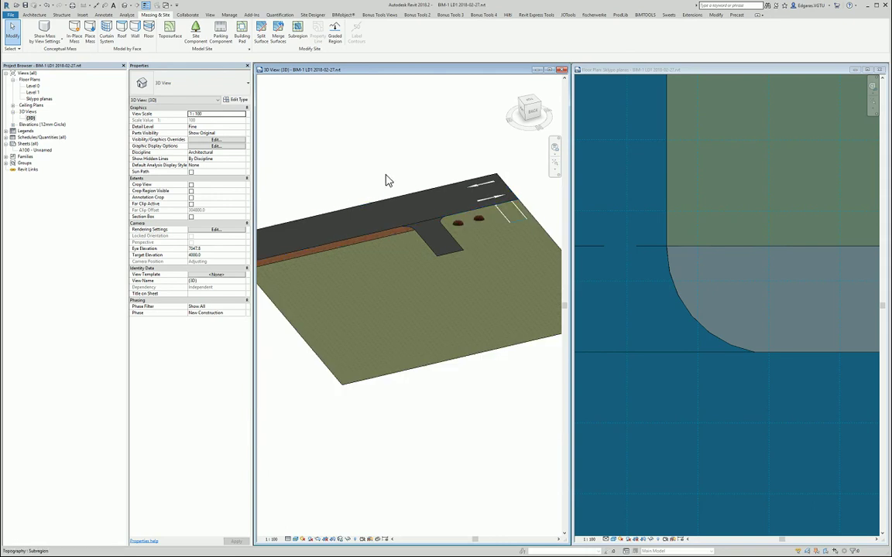
{"action": "left_click", "coordinate": [620, 313]}
{"action": "scroll", "coordinate": [653, 332], "scroll_direction": "down", "scroll_amount": 2}
{"action": "scroll", "coordinate": [736, 253], "scroll_direction": "down", "scroll_amount": 2}
{"action": "scroll", "coordinate": [700, 222], "scroll_direction": "down", "scroll_amount": 3}
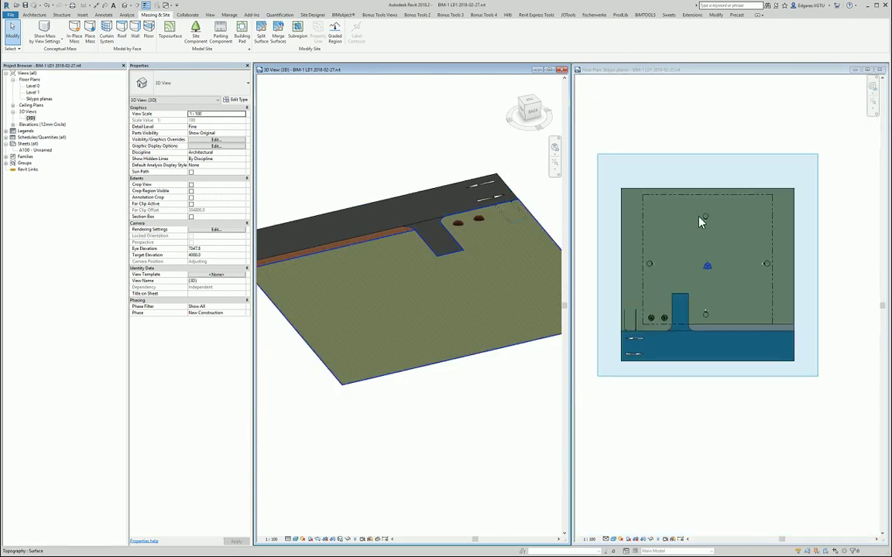
{"action": "scroll", "coordinate": [699, 222], "scroll_direction": "up", "scroll_amount": 3}
{"action": "scroll", "coordinate": [666, 261], "scroll_direction": "down", "scroll_amount": 1}
{"action": "key", "text": "Escape"}
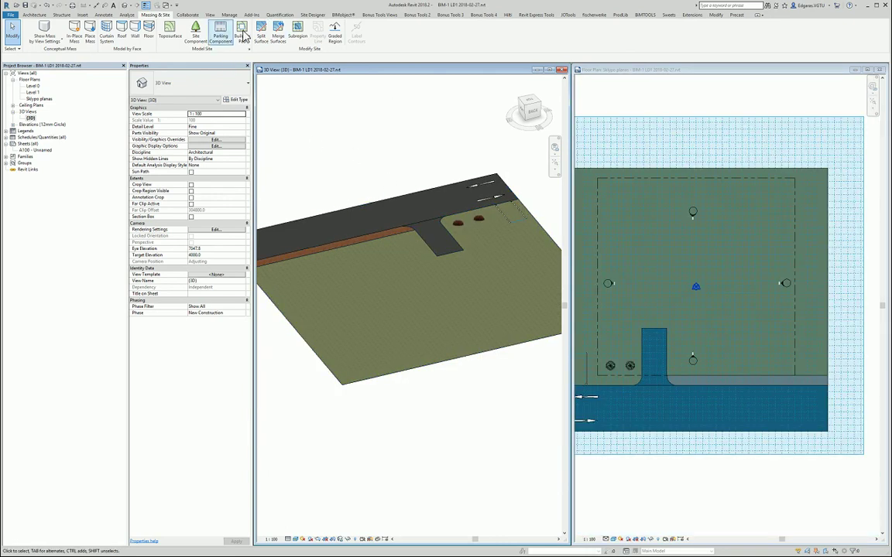
{"action": "left_click", "coordinate": [242, 34]}
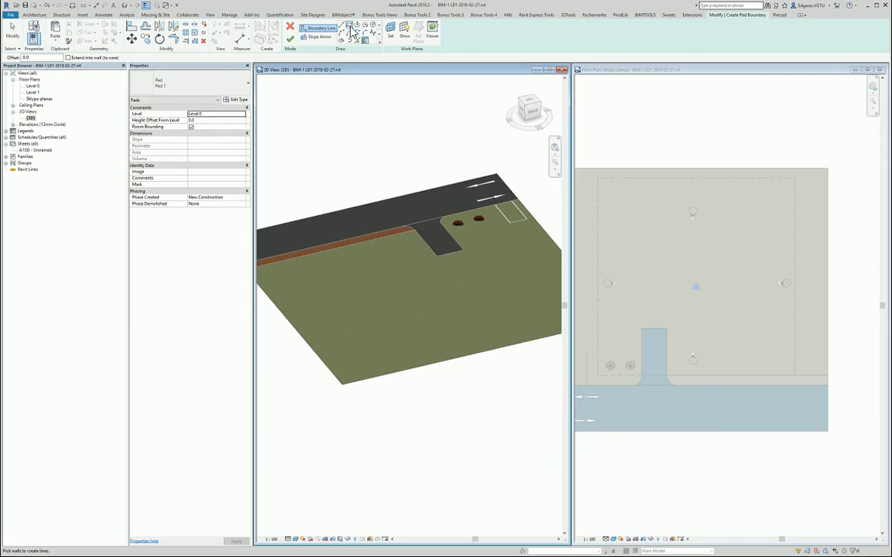
Draw a rectangular pad boundary on the floor plan beside the driveway, with the work plane shown
{"action": "left_click", "coordinate": [318, 29]}
{"action": "left_click", "coordinate": [631, 280]}
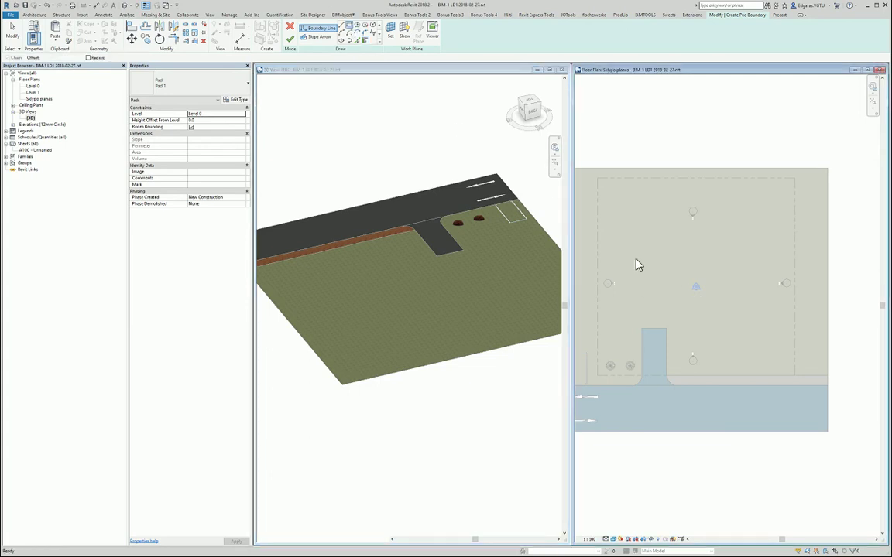
{"action": "left_click", "coordinate": [404, 31]}
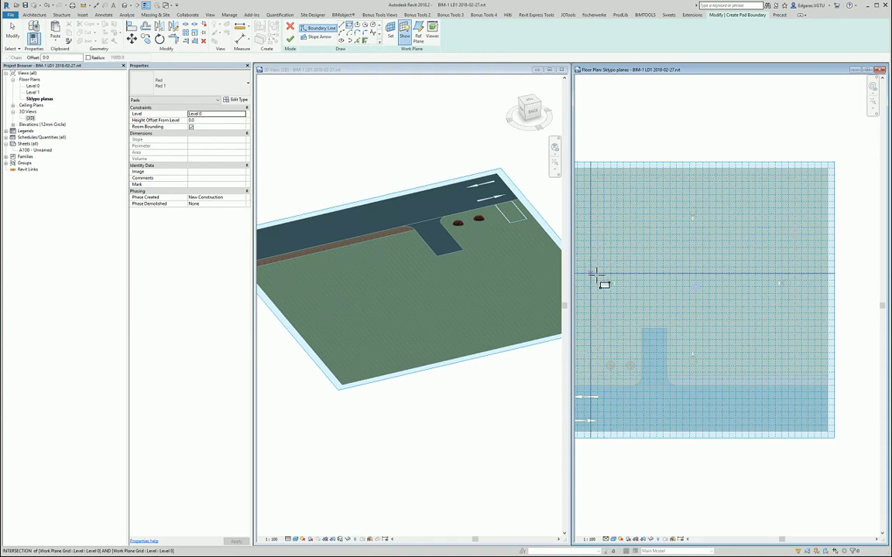
{"action": "scroll", "coordinate": [597, 281], "scroll_direction": "up", "scroll_amount": 3}
{"action": "left_click", "coordinate": [663, 248]}
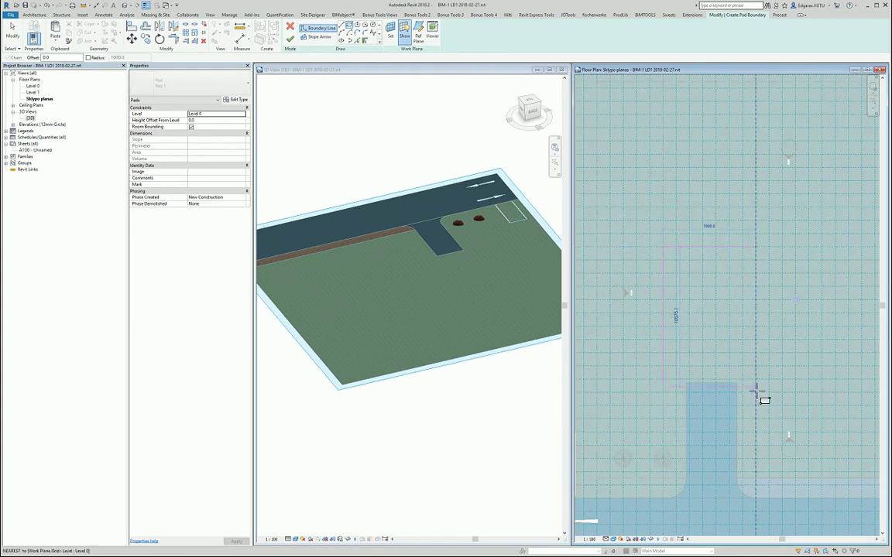
{"action": "left_click", "coordinate": [756, 378]}
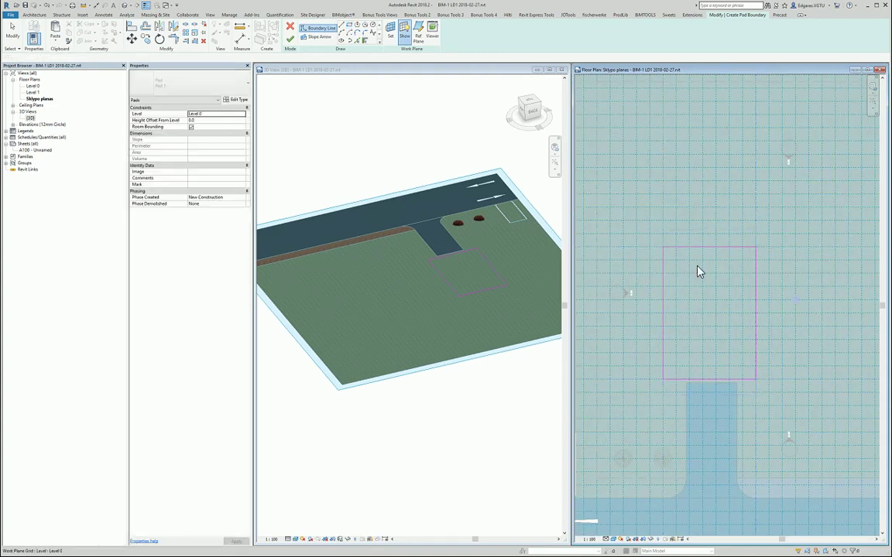
{"action": "scroll", "coordinate": [674, 275], "scroll_direction": "up", "scroll_amount": 1}
{"action": "key", "text": "Escape"}
Reposition the rectangle's left edge by setting its temporary dimension to 600
{"action": "left_click", "coordinate": [695, 287]}
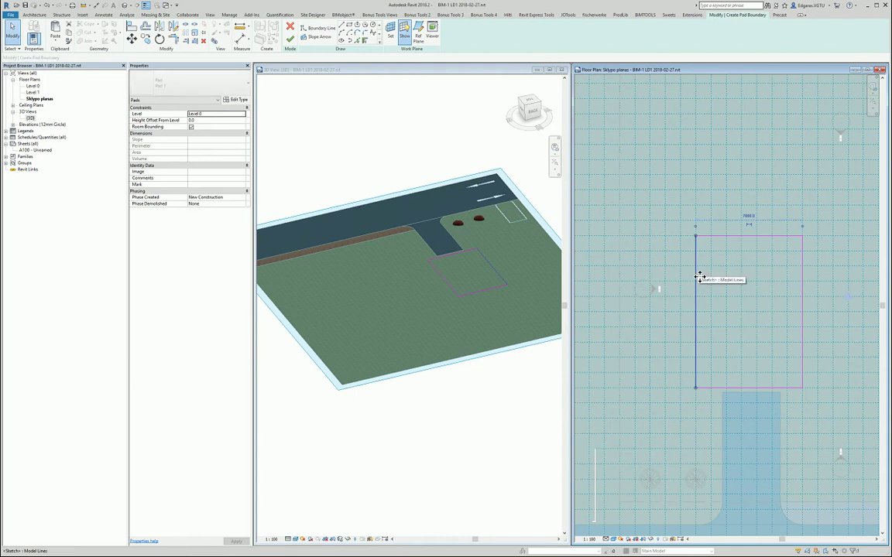
{"action": "scroll", "coordinate": [677, 247], "scroll_direction": "down", "scroll_amount": 1}
{"action": "left_click_drag", "start_coordinate": [811, 267], "coordinate": [651, 298]}
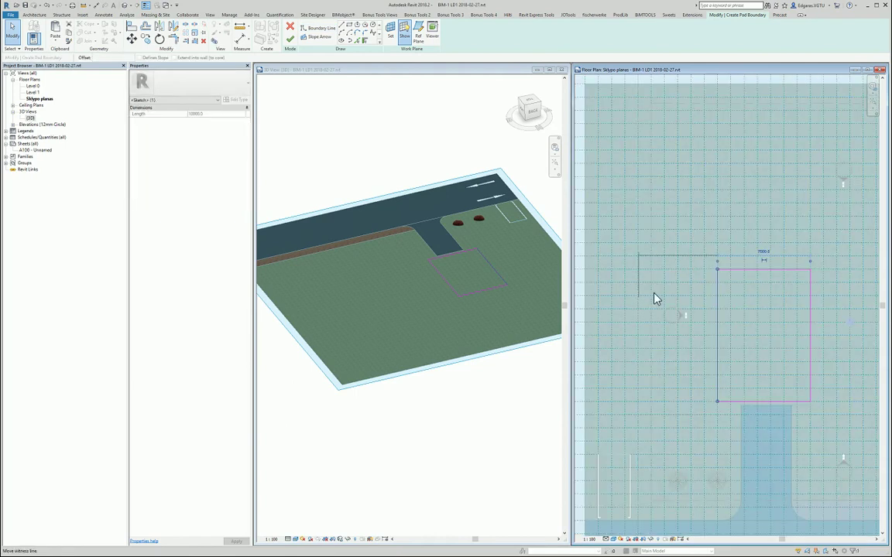
{"action": "left_click", "coordinate": [684, 252]}
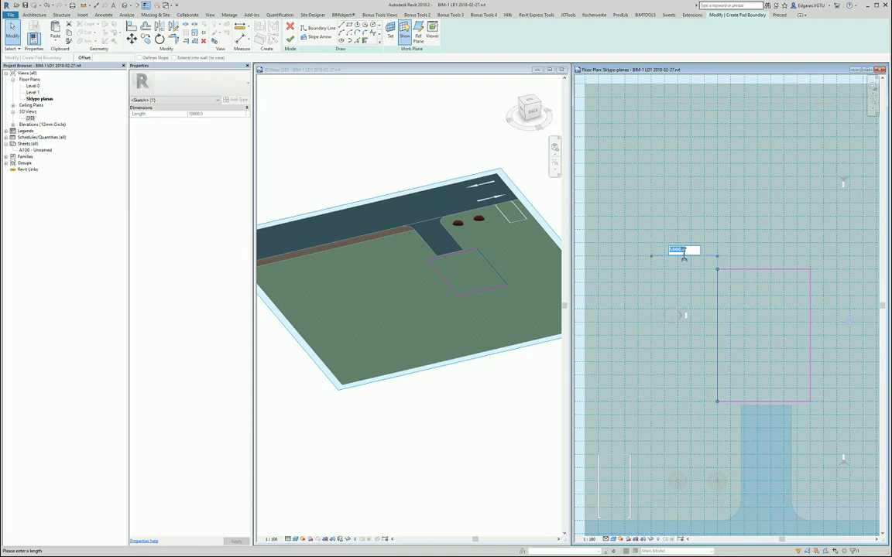
{"action": "type", "text": "6"}
{"action": "type", "text": "00"}
{"action": "key", "text": "Return"}
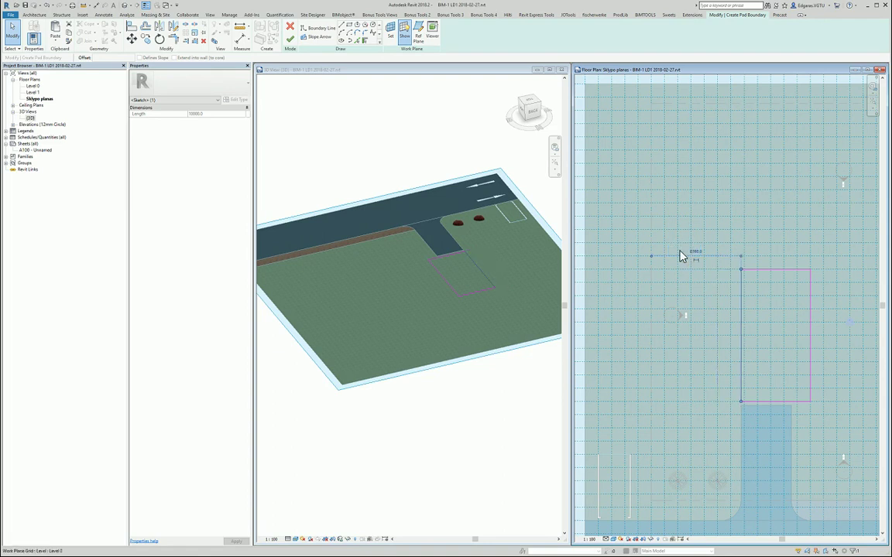
{"action": "scroll", "coordinate": [752, 260], "scroll_direction": "down", "scroll_amount": 1}
Set the pad rectangle's width to 3800 mm
{"action": "left_click", "coordinate": [739, 292]}
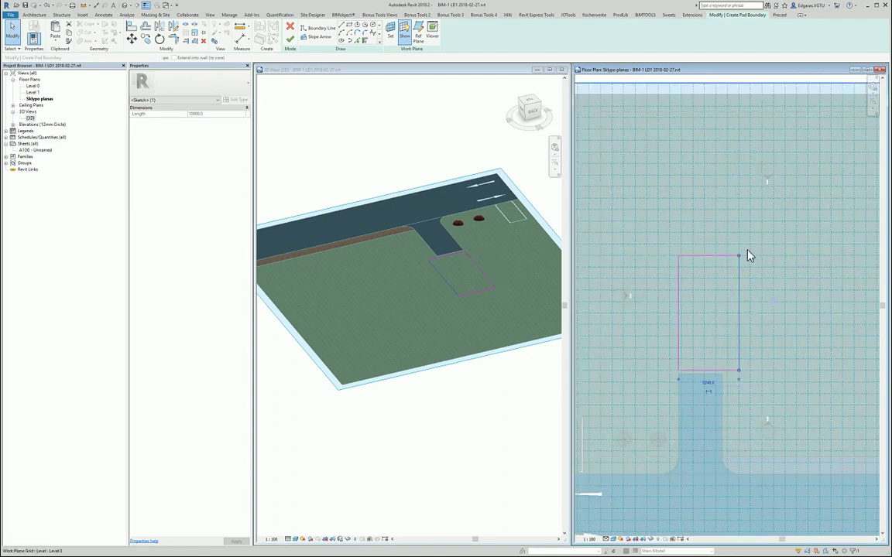
{"action": "left_click", "coordinate": [713, 386]}
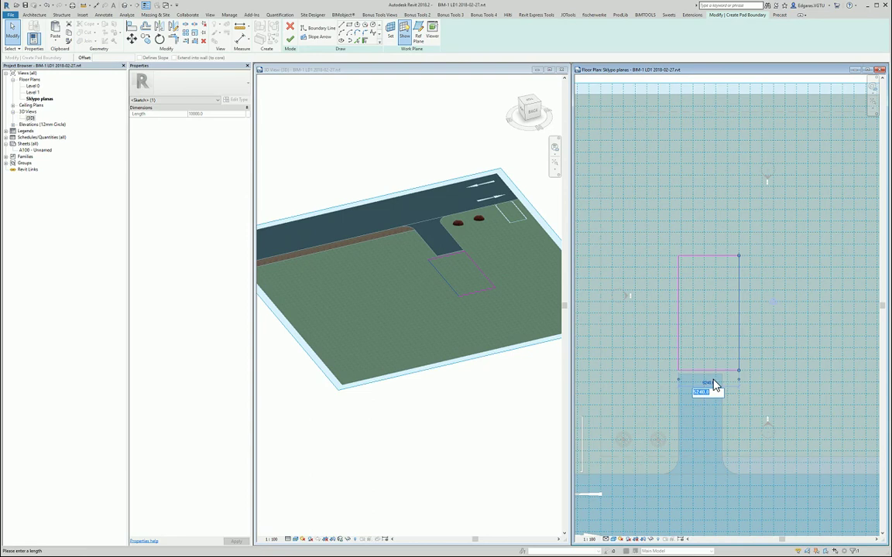
{"action": "type", "text": "3800"}
{"action": "key", "text": "Return"}
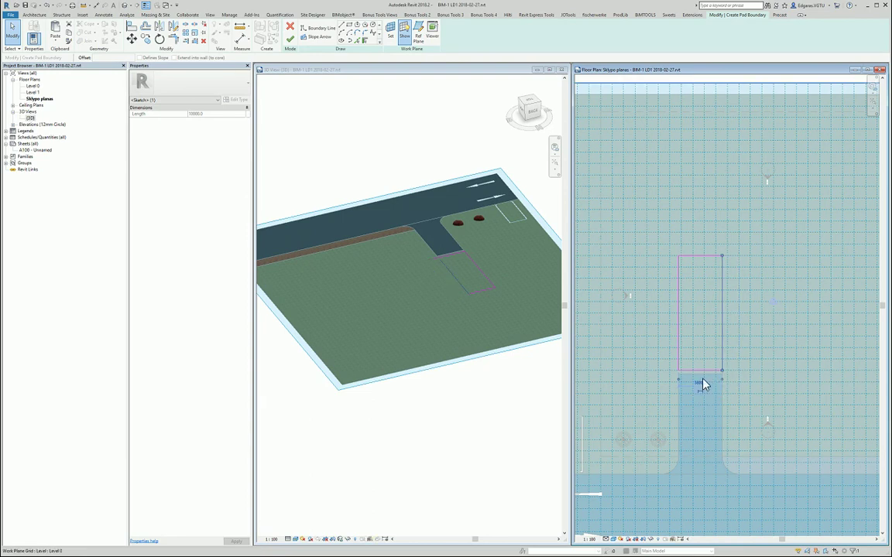
{"action": "scroll", "coordinate": [690, 261], "scroll_direction": "down", "scroll_amount": 2}
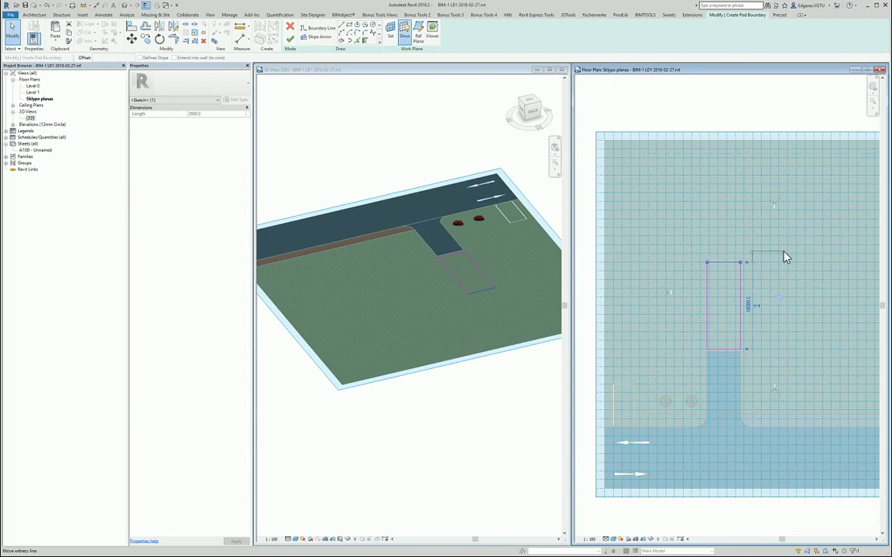
Place the bottom edge at a computed distance of =4200+3000 (7200 mm)
{"action": "left_click", "coordinate": [732, 350]}
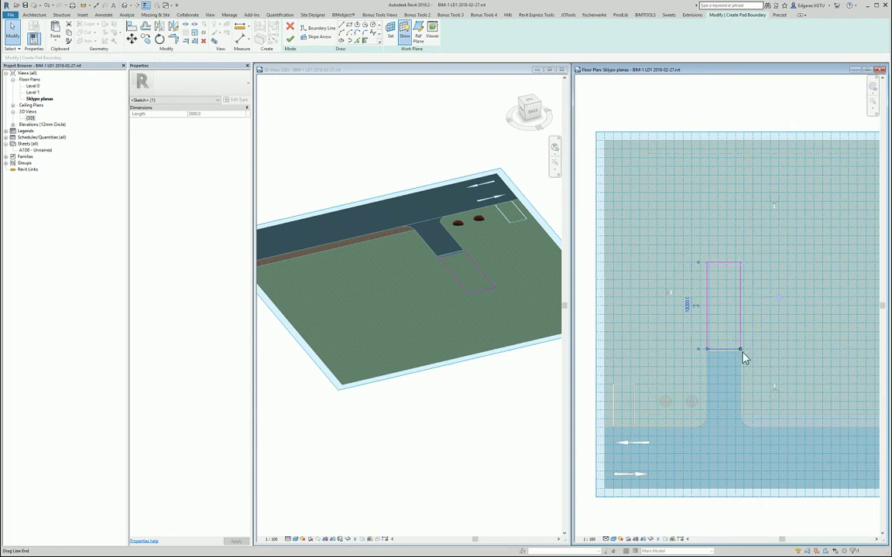
{"action": "left_click_drag", "start_coordinate": [699, 264], "coordinate": [704, 474]}
{"action": "left_click", "coordinate": [687, 381]}
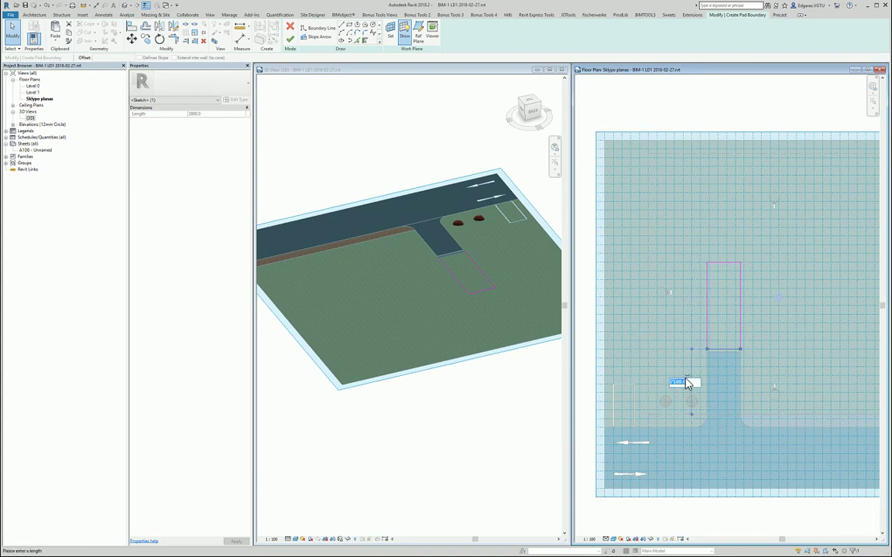
{"action": "key", "text": "BackSpace"}
{"action": "type", "text": "2"}
{"action": "type", "text": "00+3000"}
{"action": "key", "text": "Return"}
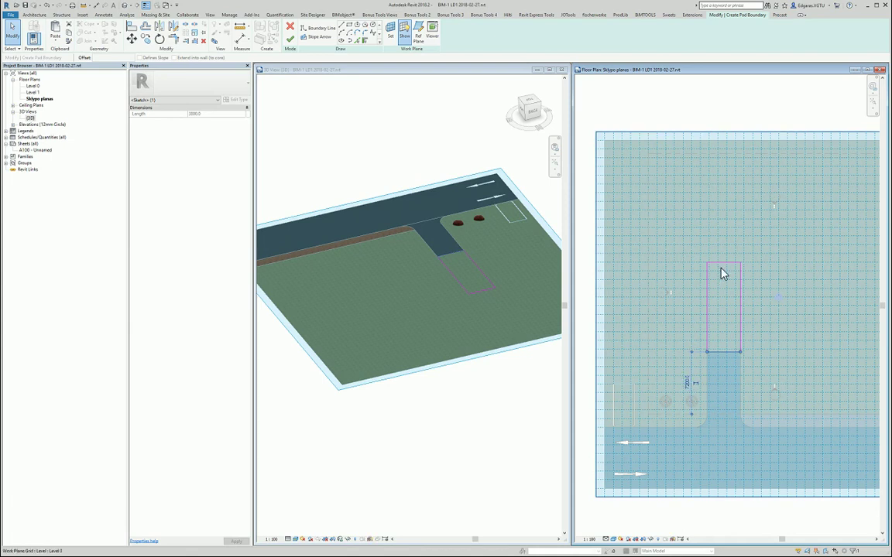
Place the top edge at a computed distance of =3600+328, shortening the rectangle
{"action": "left_click", "coordinate": [727, 264]}
{"action": "left_click", "coordinate": [755, 310]}
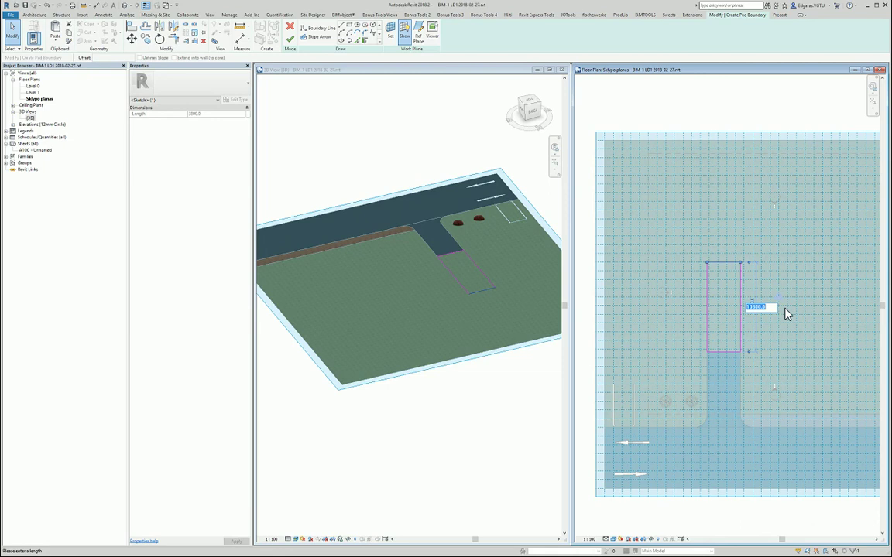
{"action": "type", "text": "="}
{"action": "type", "text": "3600+328"}
{"action": "key", "text": "Return"}
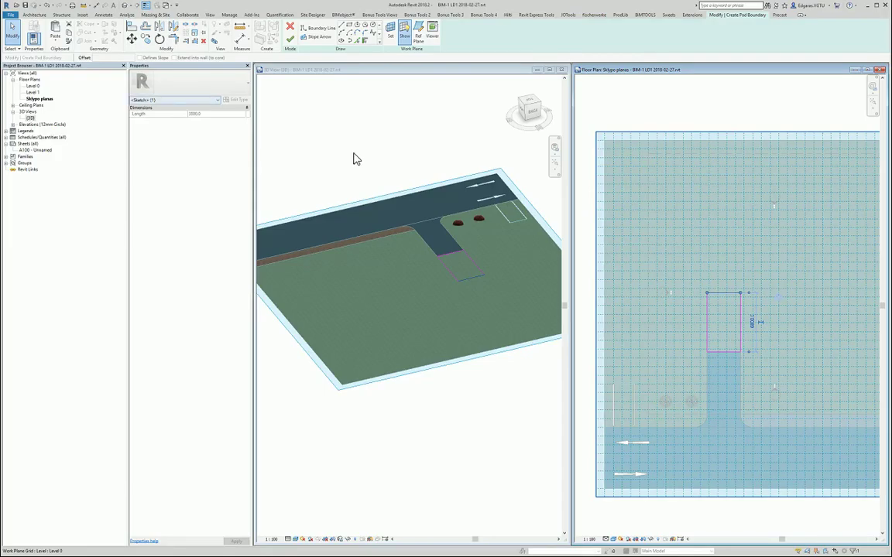
{"action": "left_click", "coordinate": [718, 193]}
{"action": "left_click", "coordinate": [693, 106]}
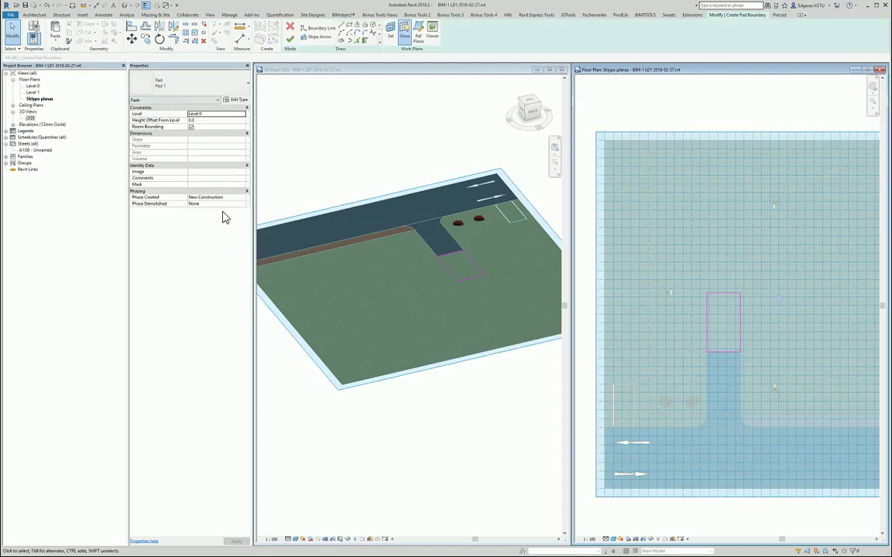
Rename the pad type from Pad 1 to 'Sutankintas gruntas, smelis - 300 mm'
{"action": "left_click", "coordinate": [239, 103]}
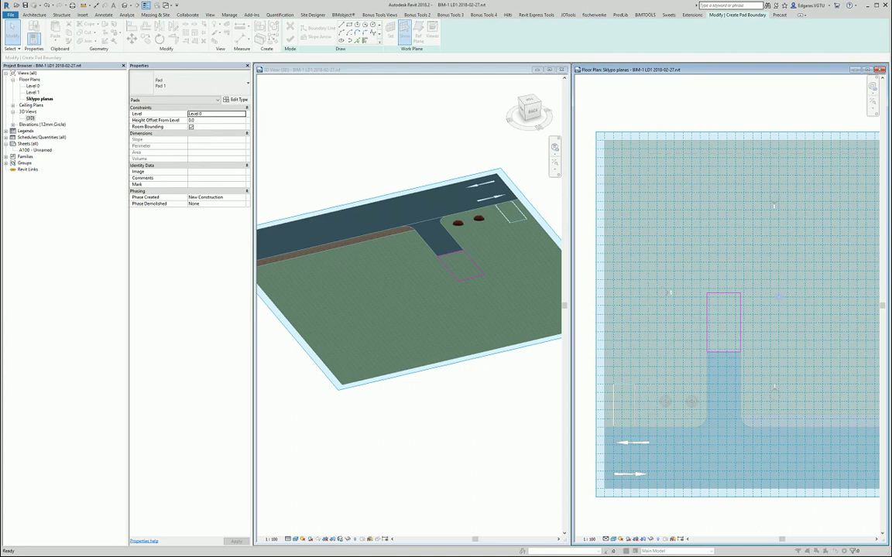
{"action": "left_click_drag", "start_coordinate": [418, 155], "coordinate": [554, 171]}
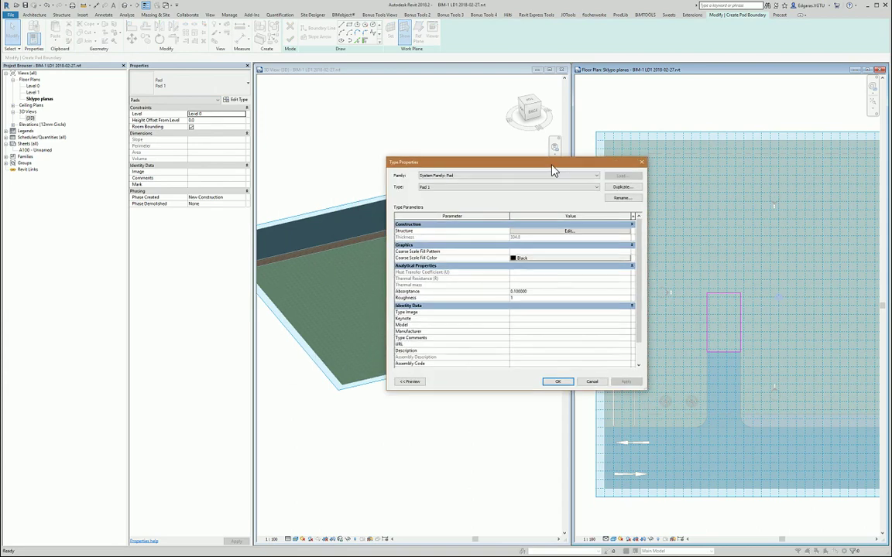
{"action": "left_click", "coordinate": [621, 198]}
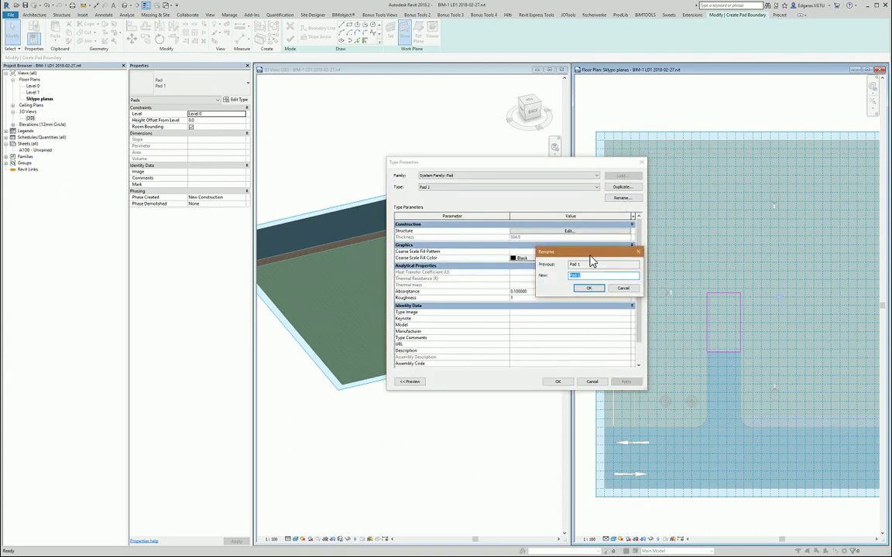
{"action": "type", "text": "Sutankinta"}
{"action": "type", "text": "s gruntas, sm"}
{"action": "type", "text": "elis - 300"}
{"action": "type", "text": "mm"}
{"action": "left_click", "coordinate": [597, 293]}
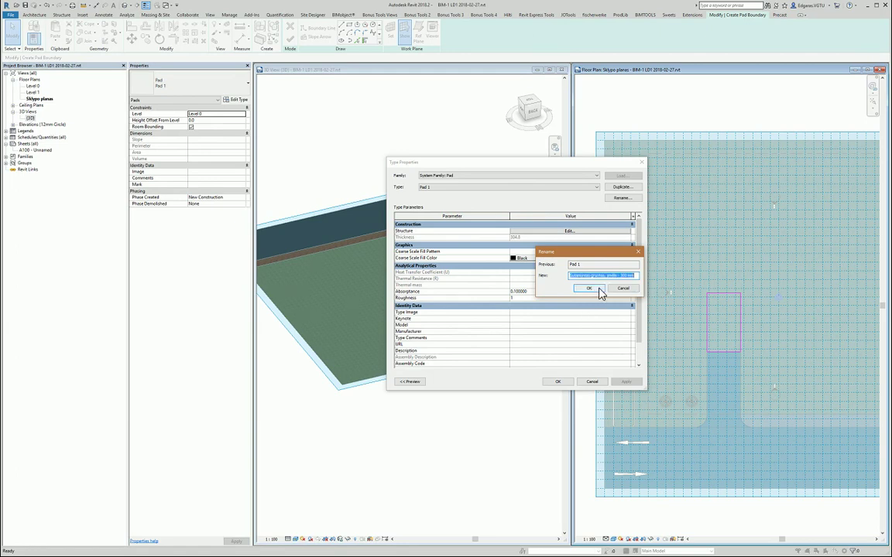
{"action": "left_click", "coordinate": [598, 291]}
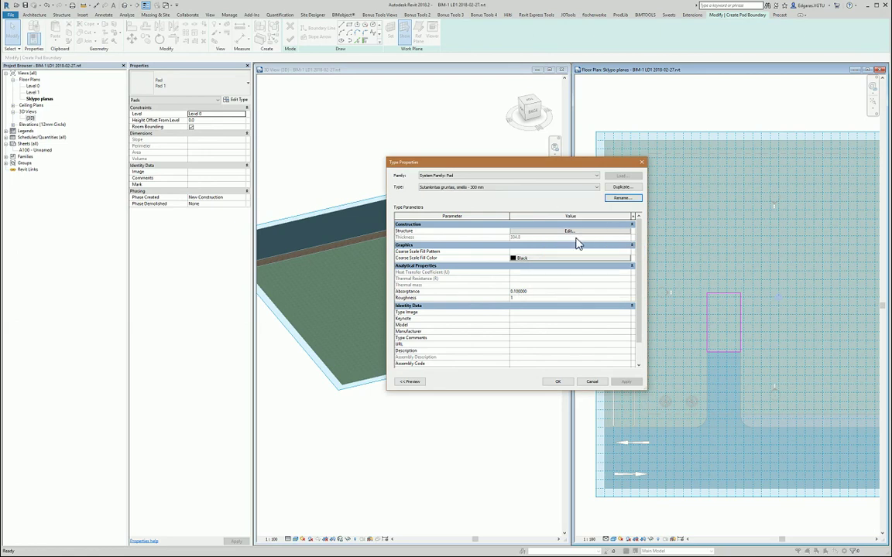
Set the pad's second layer to 300 mm thick with the Substrate [2] function
{"action": "left_click", "coordinate": [547, 231]}
{"action": "left_click", "coordinate": [546, 231]}
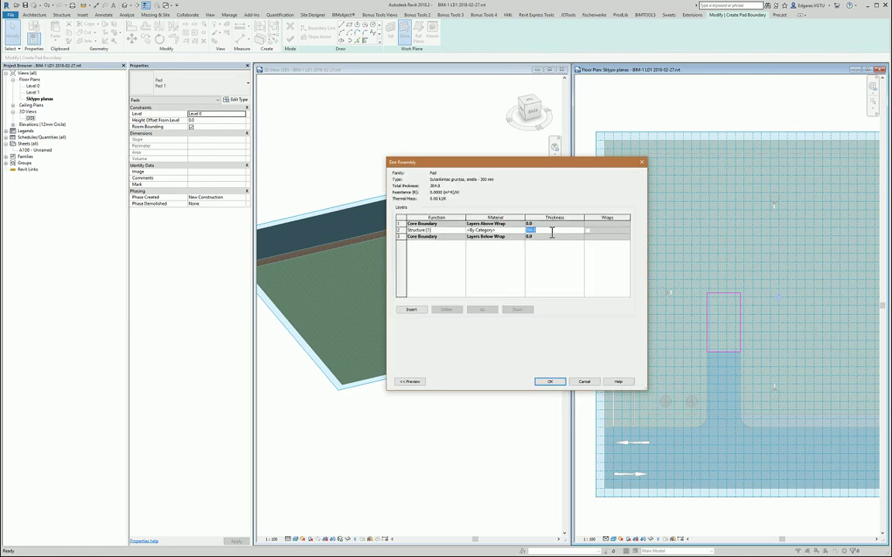
{"action": "type", "text": "300"}
{"action": "key", "text": "Tab"}
{"action": "left_click", "coordinate": [463, 230]}
{"action": "left_click", "coordinate": [462, 231]}
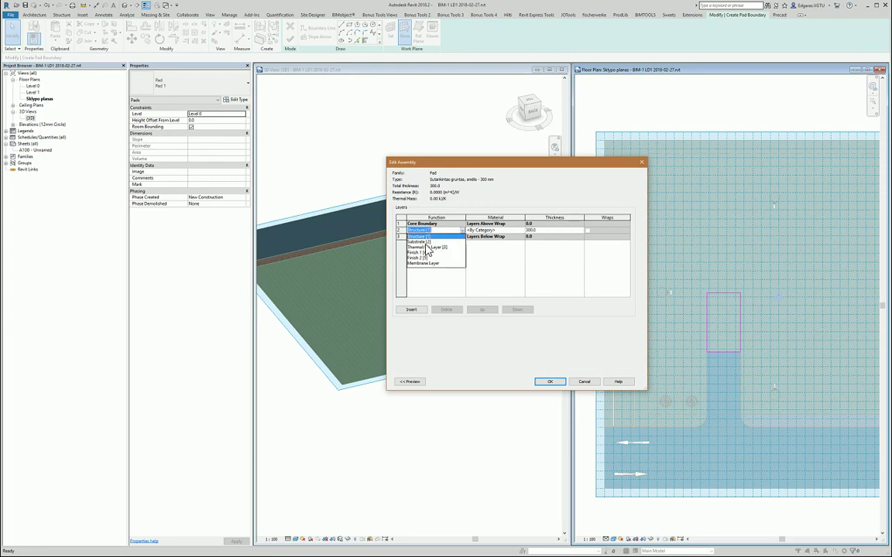
{"action": "left_click", "coordinate": [430, 242]}
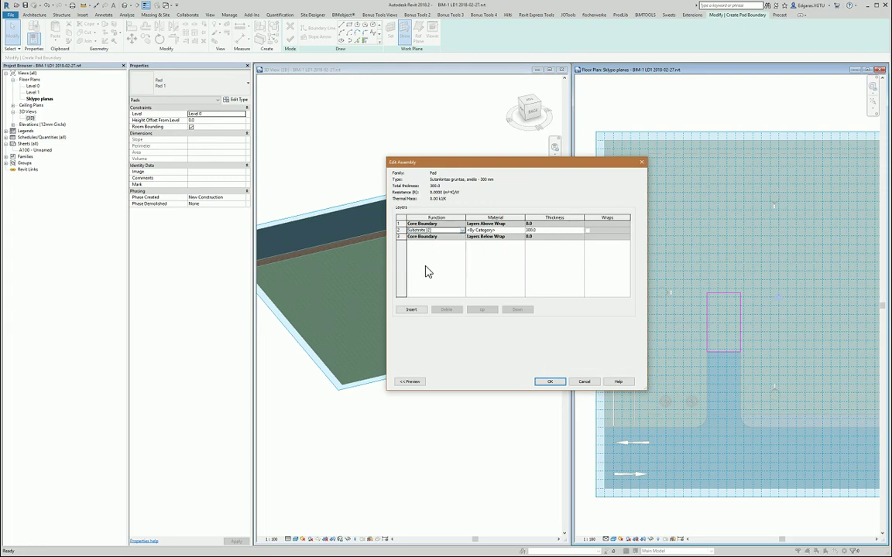
{"action": "left_click", "coordinate": [521, 230]}
Browse the LST_EN_ISO_10456 library's Birios medžiagos category for the sand material
{"action": "left_click", "coordinate": [523, 230]}
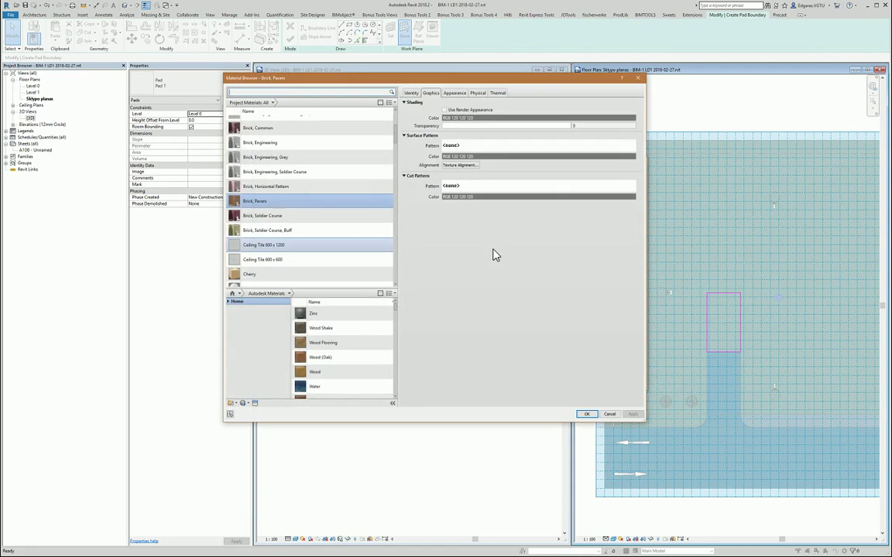
{"action": "left_click", "coordinate": [237, 309]}
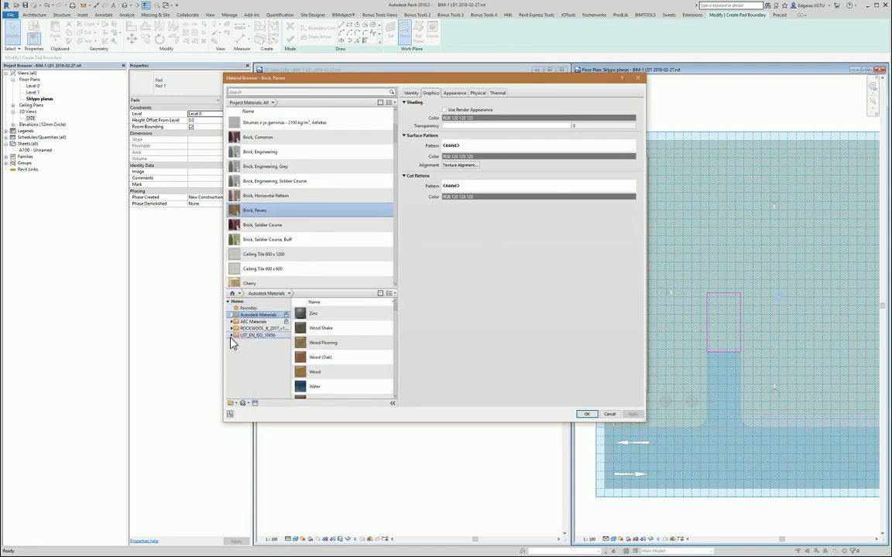
{"action": "left_click", "coordinate": [234, 335]}
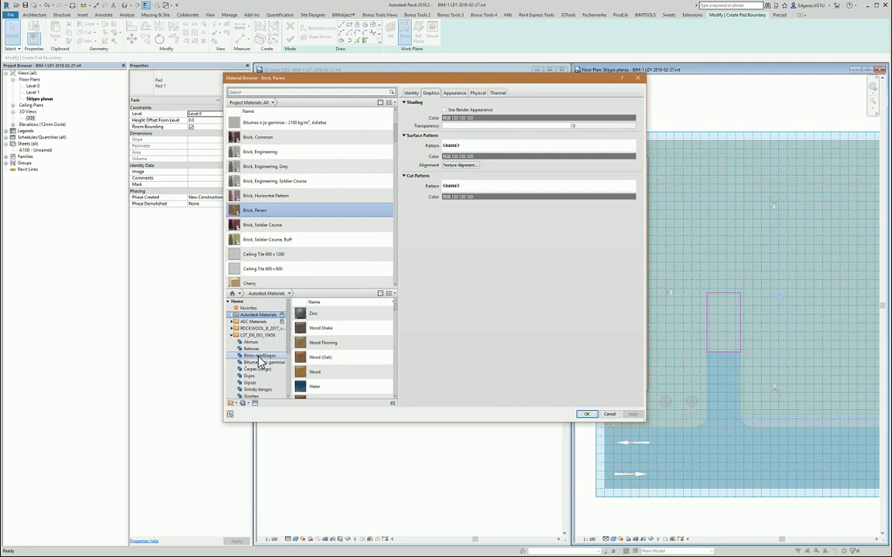
{"action": "left_click", "coordinate": [259, 355]}
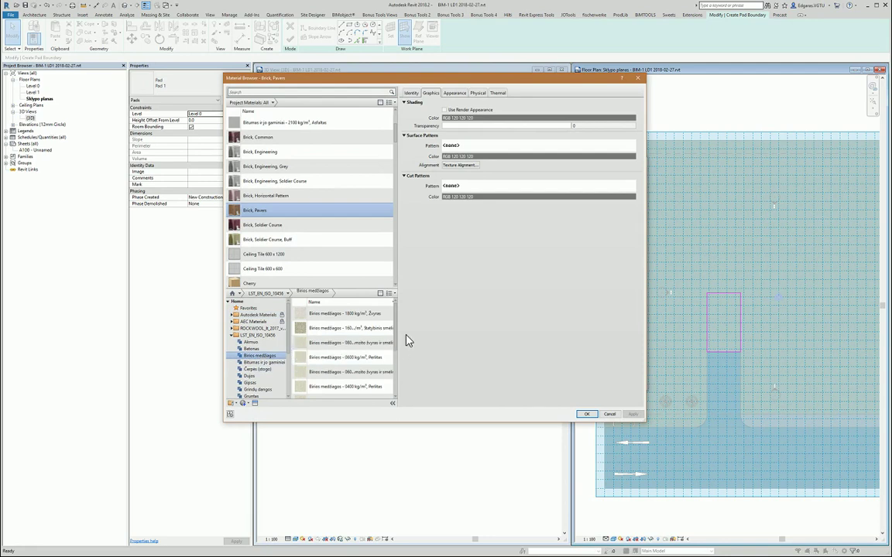
{"action": "left_click_drag", "start_coordinate": [400, 335], "coordinate": [483, 332]}
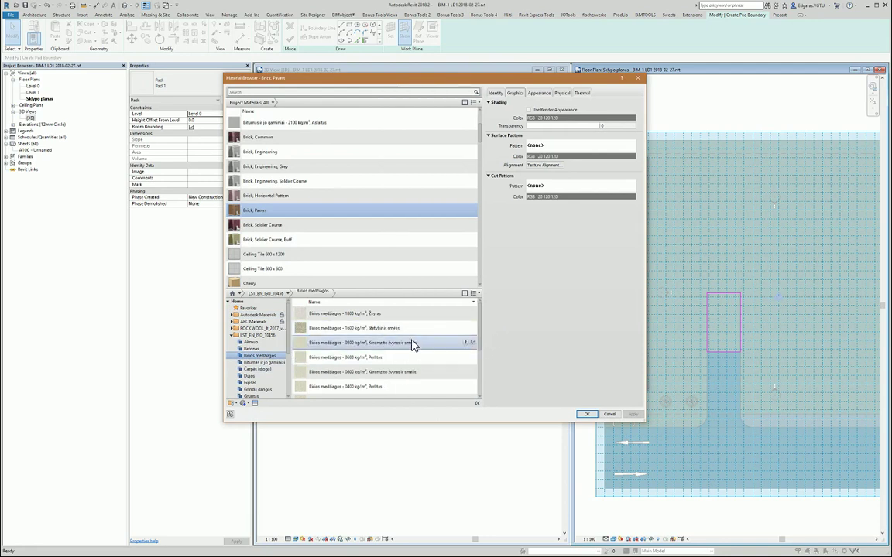
{"action": "left_click", "coordinate": [384, 329]}
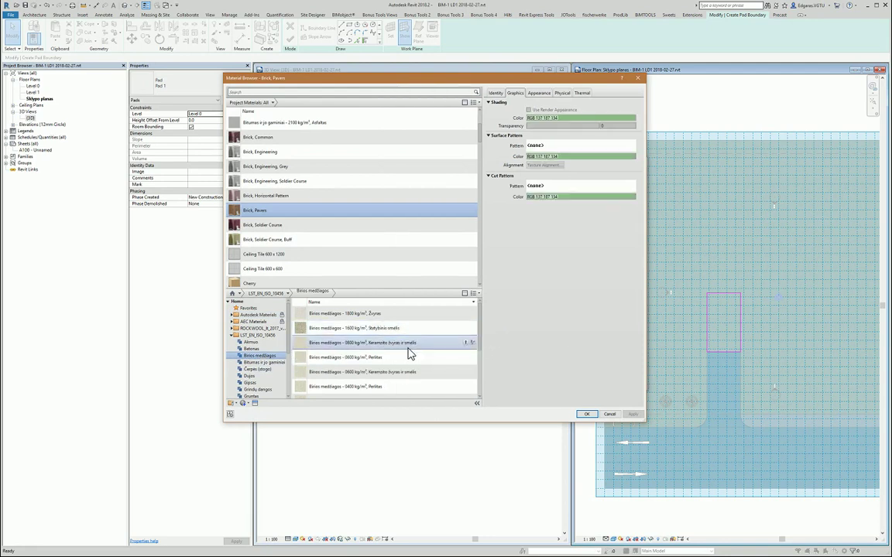
{"action": "left_click", "coordinate": [407, 345]}
Assign Birios medžiagos – 1600 kg/m³, Statybinis smėlis to the layer and confirm the assembly
{"action": "scroll", "coordinate": [411, 348], "scroll_direction": "down", "scroll_amount": 3}
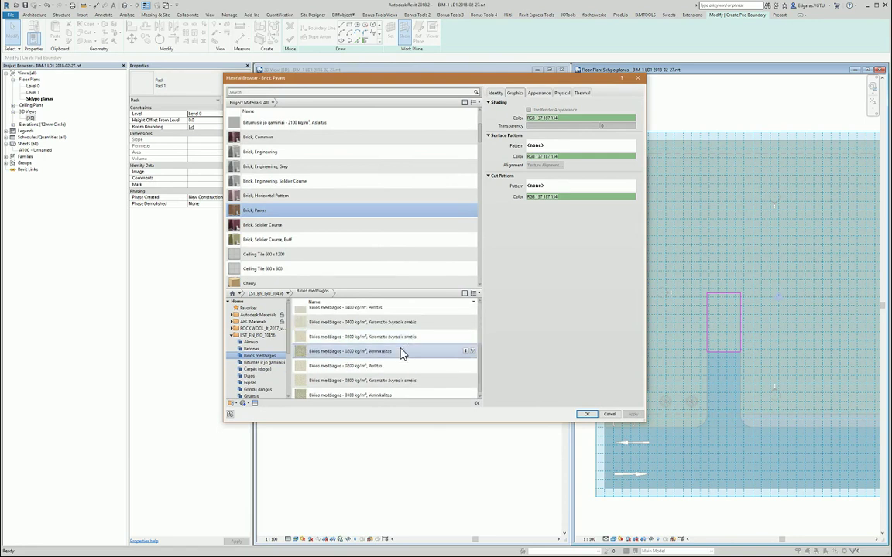
{"action": "scroll", "coordinate": [401, 353], "scroll_direction": "down", "scroll_amount": 1}
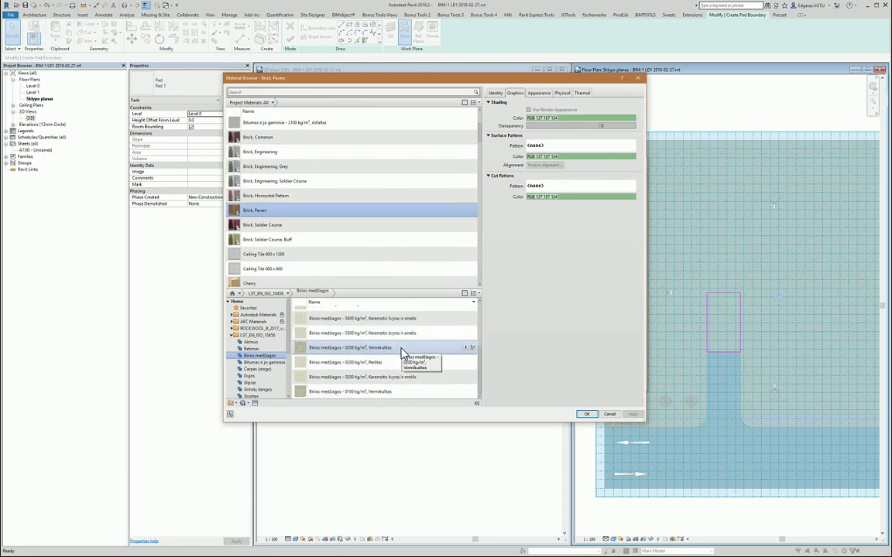
{"action": "scroll", "coordinate": [402, 352], "scroll_direction": "up", "scroll_amount": 3}
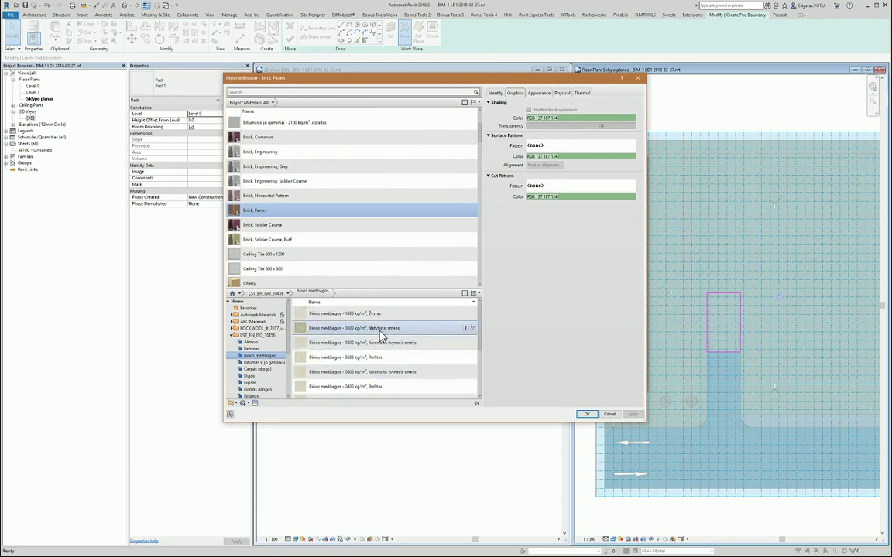
{"action": "left_click_drag", "start_coordinate": [382, 333], "coordinate": [368, 243]}
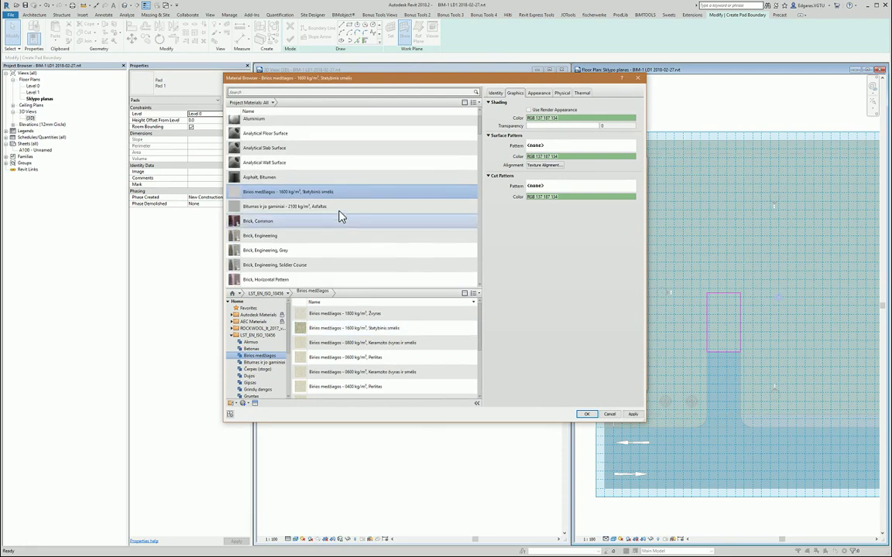
{"action": "left_click", "coordinate": [587, 415]}
{"action": "left_click", "coordinate": [551, 381]}
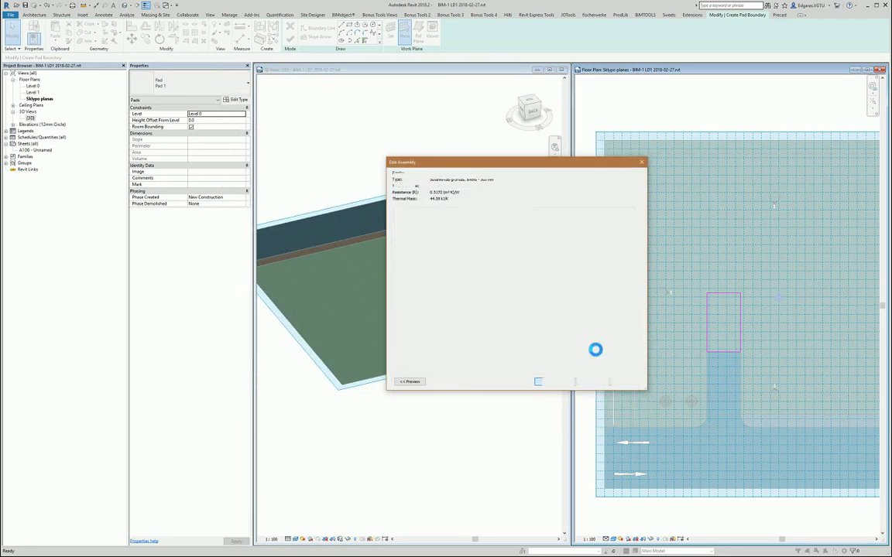
{"action": "scroll", "coordinate": [539, 304], "scroll_direction": "down", "scroll_amount": 1}
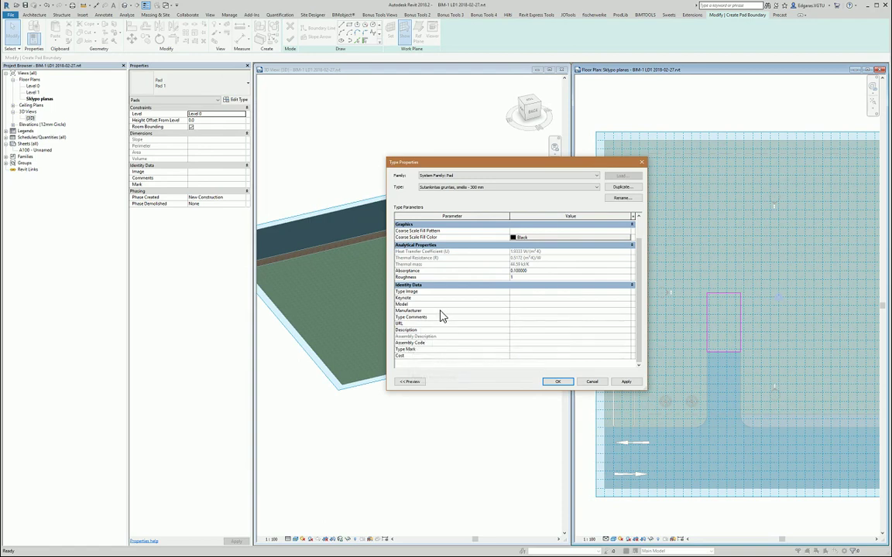
Set Type Comments to 'Sutankintas gruntas, smelis' without the thickness suffix
{"action": "left_click", "coordinate": [598, 319]}
{"action": "type", "text": "Sutankintas gruntas, smelis - 300 mm"}
{"action": "left_click_drag", "start_coordinate": [563, 317], "coordinate": [623, 317]}
{"action": "key", "text": "BackSpace"}
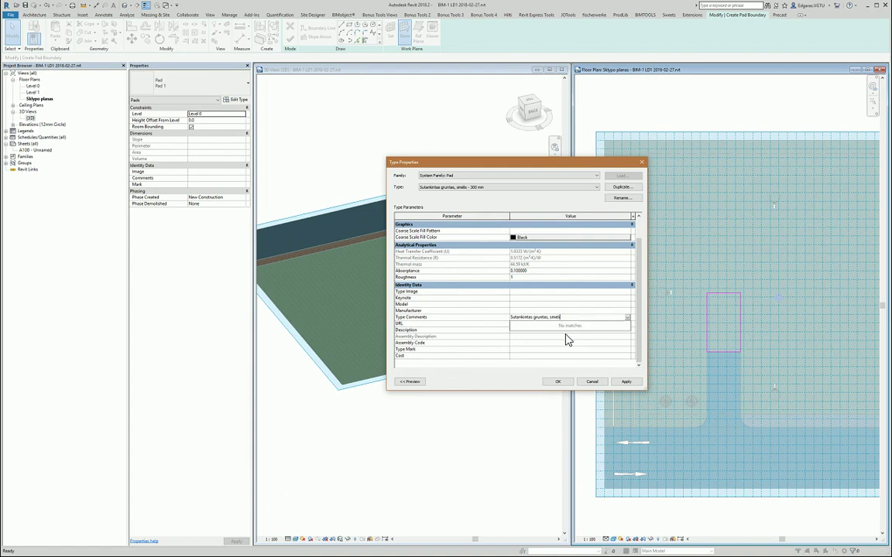
{"action": "left_click", "coordinate": [531, 331]}
Enter a short Description beginning 'Sutankinimo koef.', check the section preview, and apply the type changes
{"action": "type", "text": "Sutankinimo koef."}
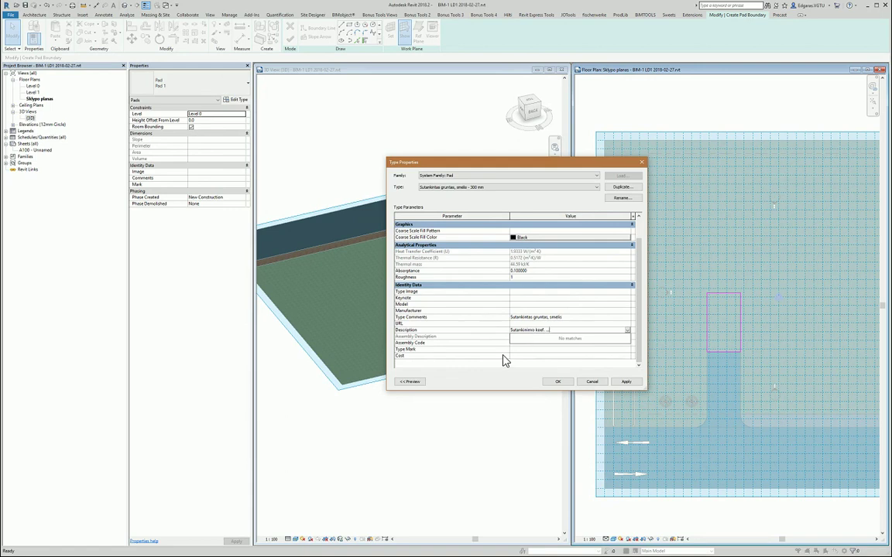
{"action": "key", "text": "Escape"}
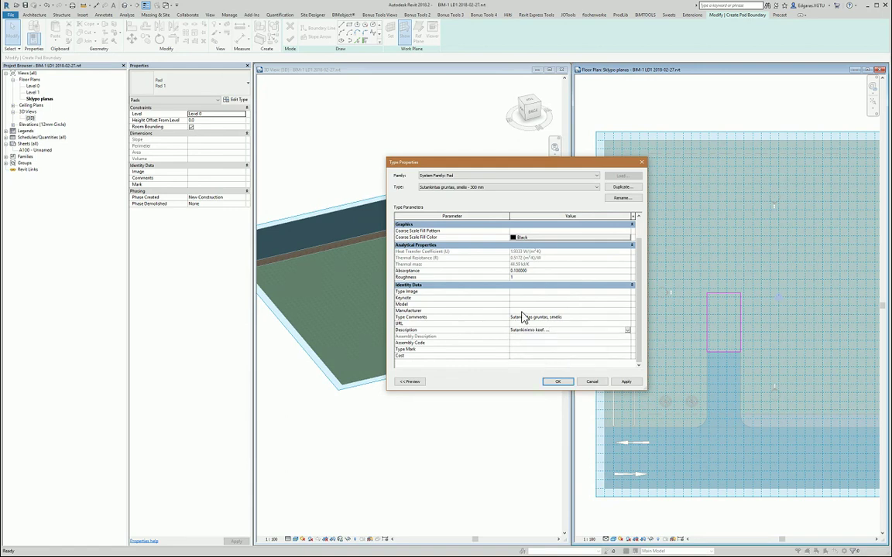
{"action": "left_click", "coordinate": [525, 311]}
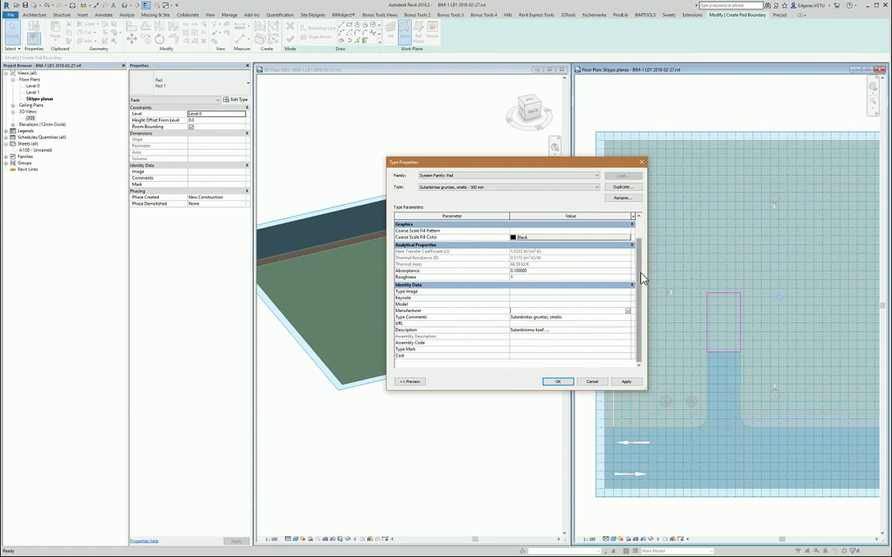
{"action": "mouse_move", "coordinate": [642, 279]}
{"action": "left_mouse_down"}
{"action": "mouse_move", "coordinate": [647, 239]}
{"action": "mouse_move", "coordinate": [633, 313]}
{"action": "left_mouse_up"}
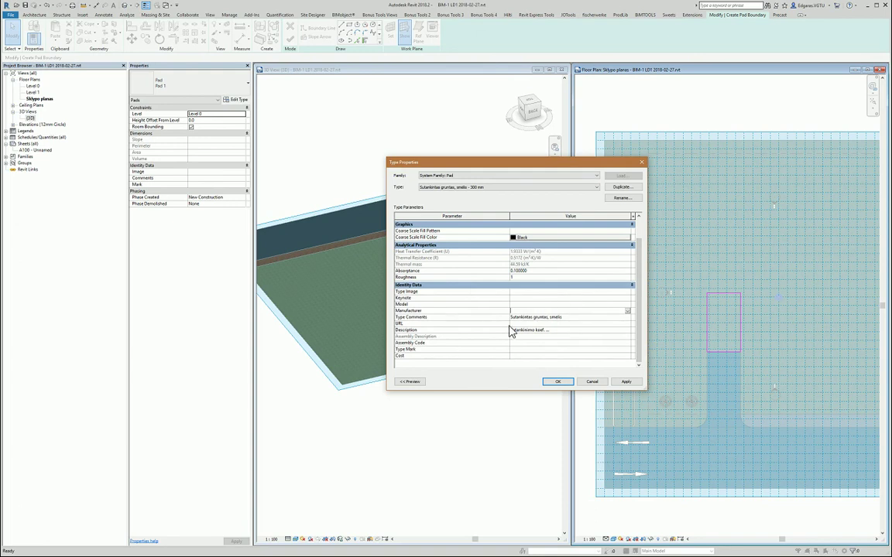
{"action": "left_click", "coordinate": [410, 382]}
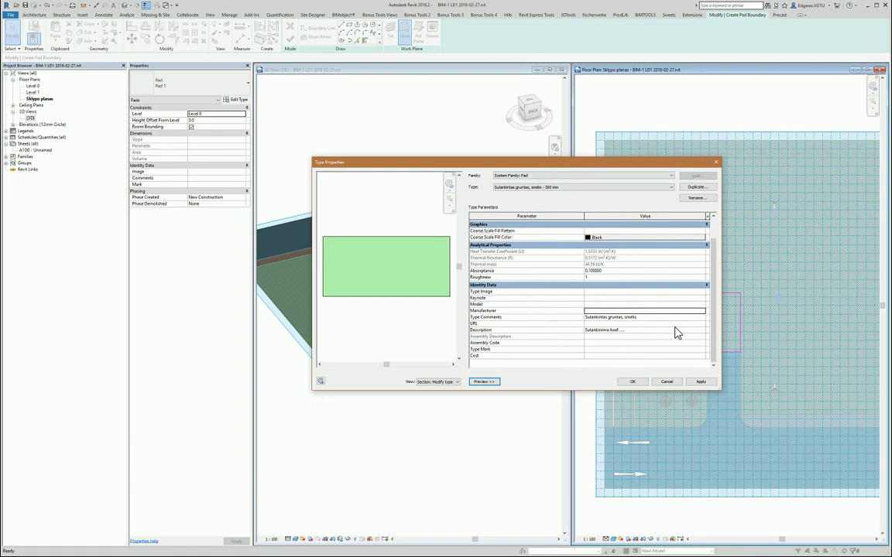
{"action": "left_click", "coordinate": [707, 384]}
{"action": "left_click", "coordinate": [632, 383]}
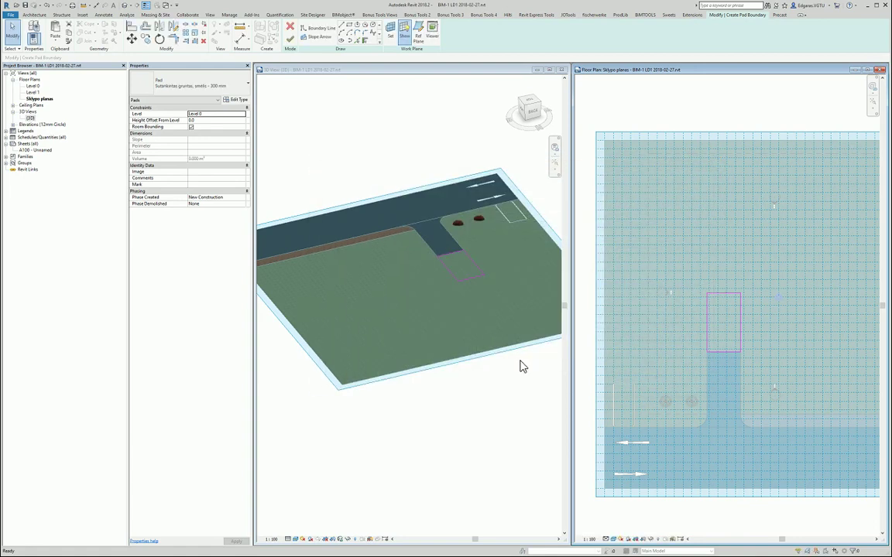
Set the pad's Height Offset From Level to -500 mm
{"action": "left_click", "coordinate": [201, 122]}
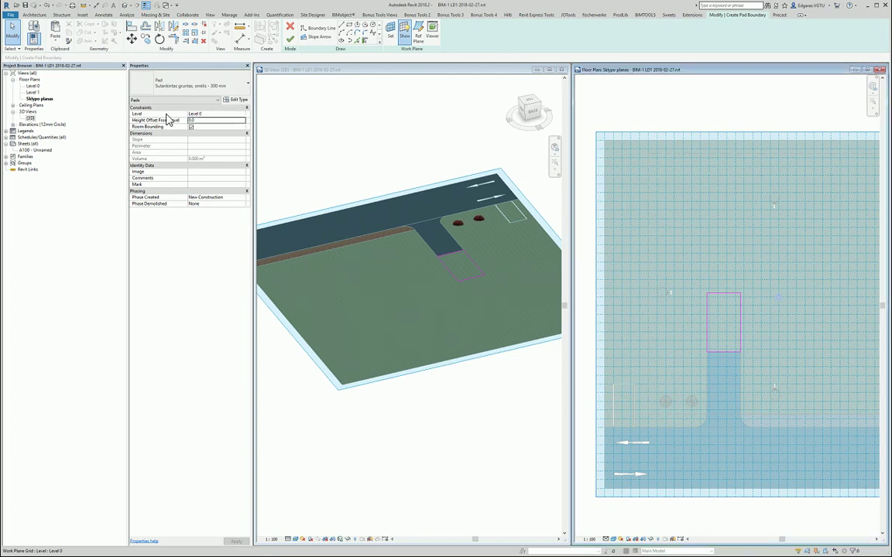
{"action": "left_click", "coordinate": [210, 123]}
{"action": "type", "text": "-300"}
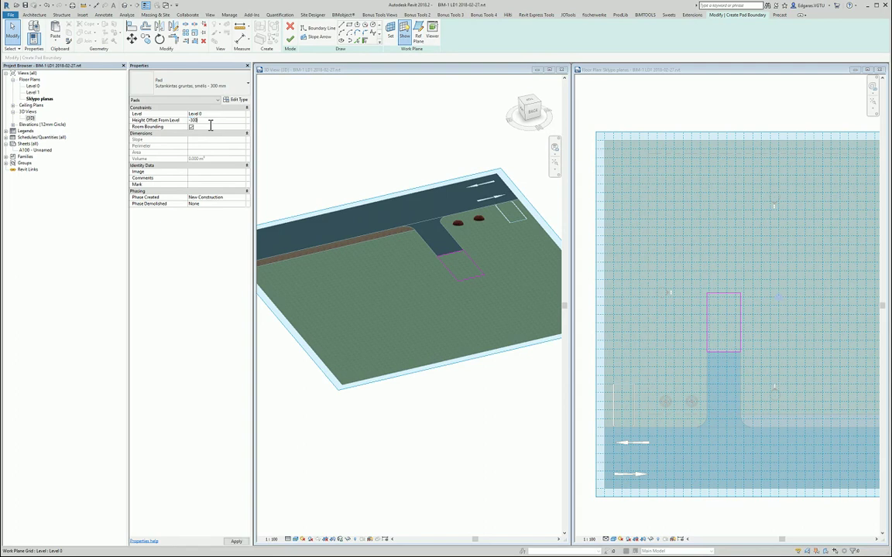
{"action": "key", "text": "Return"}
{"action": "left_click", "coordinate": [223, 121]}
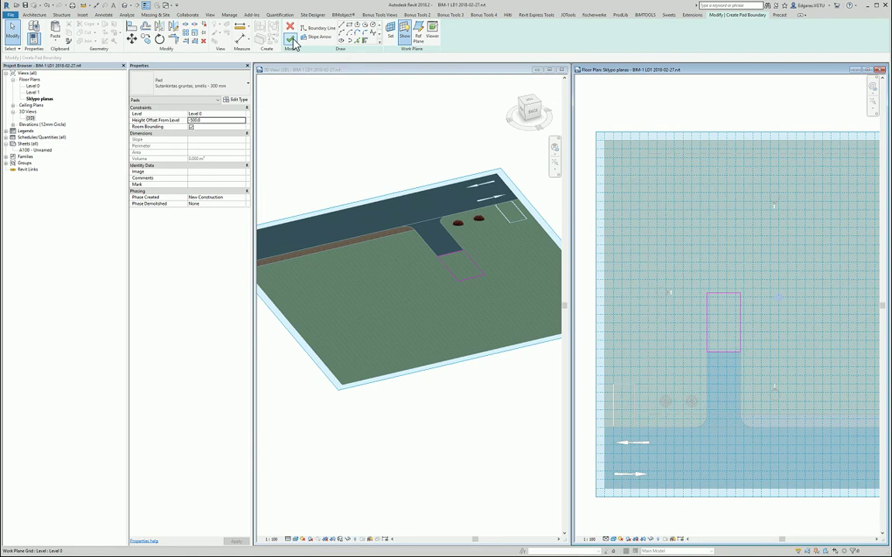
Finish the pad sketch and inspect the sunken sand pad in the 3D view
{"action": "left_click", "coordinate": [292, 40]}
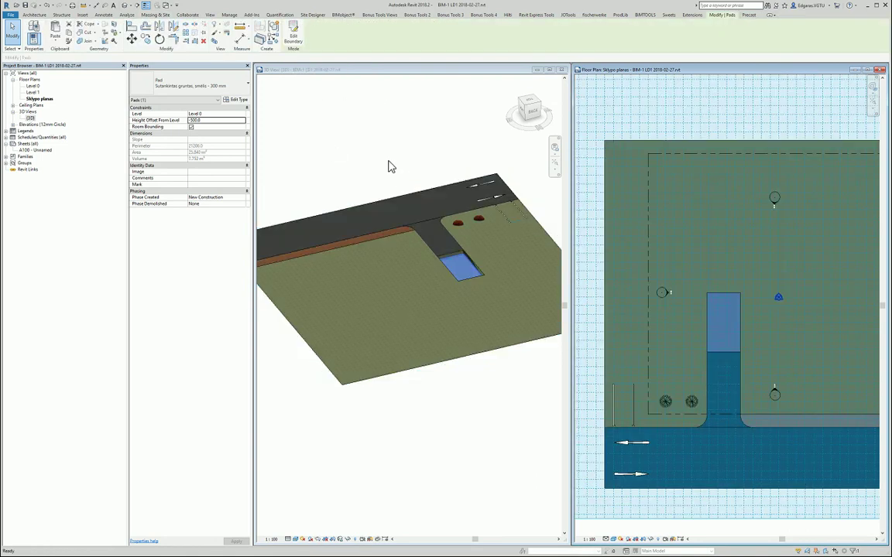
{"action": "left_click", "coordinate": [472, 435]}
{"action": "scroll", "coordinate": [439, 222], "scroll_direction": "up", "scroll_amount": 4}
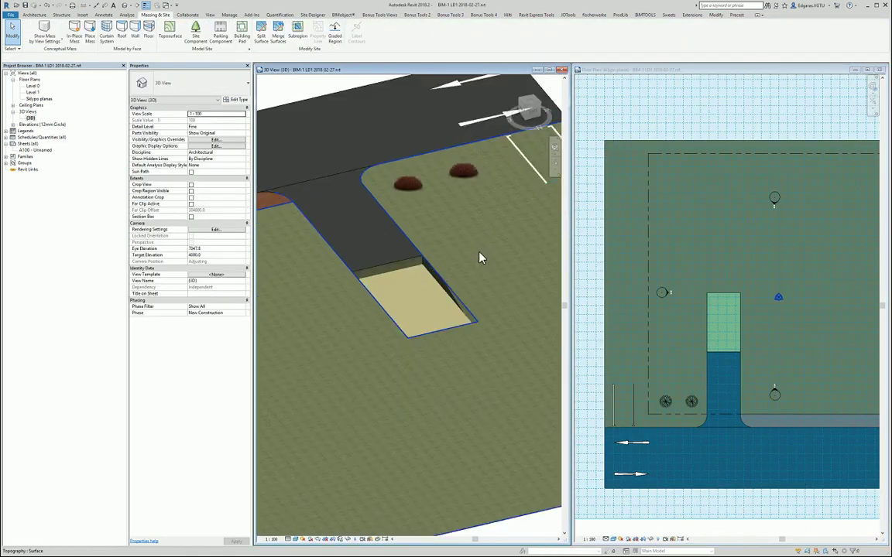
{"action": "scroll", "coordinate": [431, 226], "scroll_direction": "up", "scroll_amount": 3}
{"action": "mouse_move", "coordinate": [391, 364]}
{"action": "middle_mouse_down"}
{"action": "mouse_move", "coordinate": [430, 276]}
{"action": "mouse_move", "coordinate": [395, 292]}
{"action": "middle_mouse_up"}
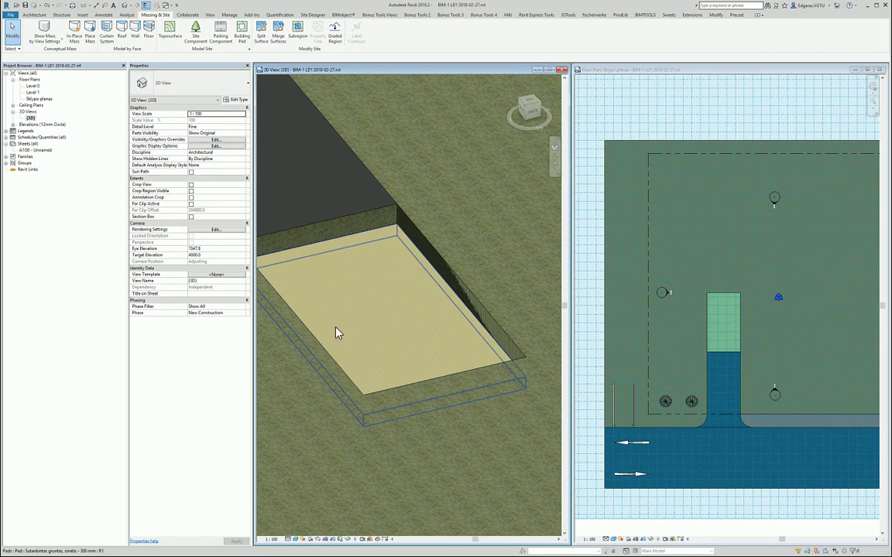
{"action": "scroll", "coordinate": [433, 271], "scroll_direction": "down", "scroll_amount": 2}
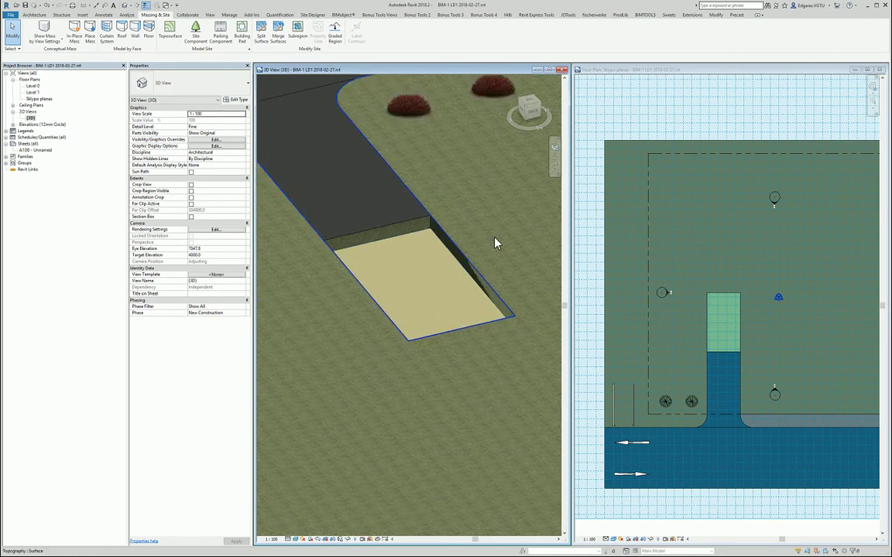
{"action": "scroll", "coordinate": [480, 236], "scroll_direction": "down", "scroll_amount": 2}
{"action": "scroll", "coordinate": [408, 223], "scroll_direction": "down", "scroll_amount": 2}
{"action": "left_click", "coordinate": [731, 124]}
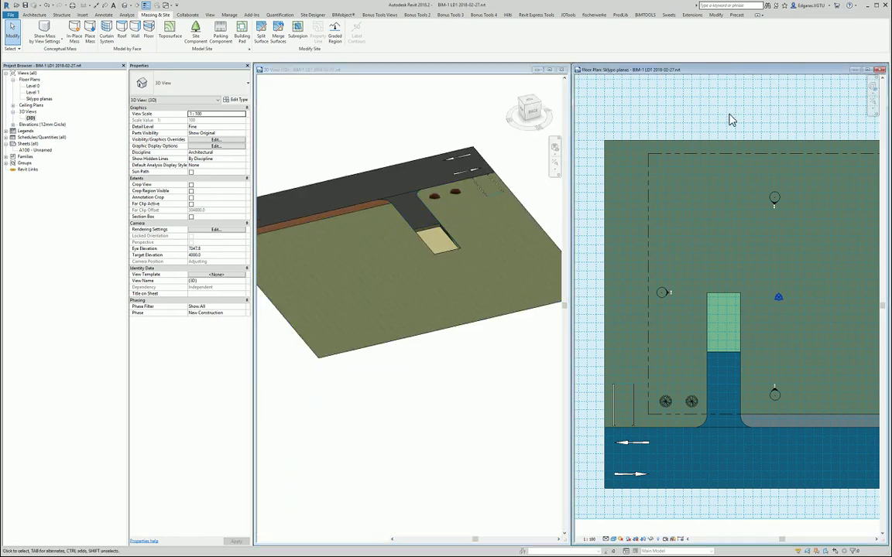